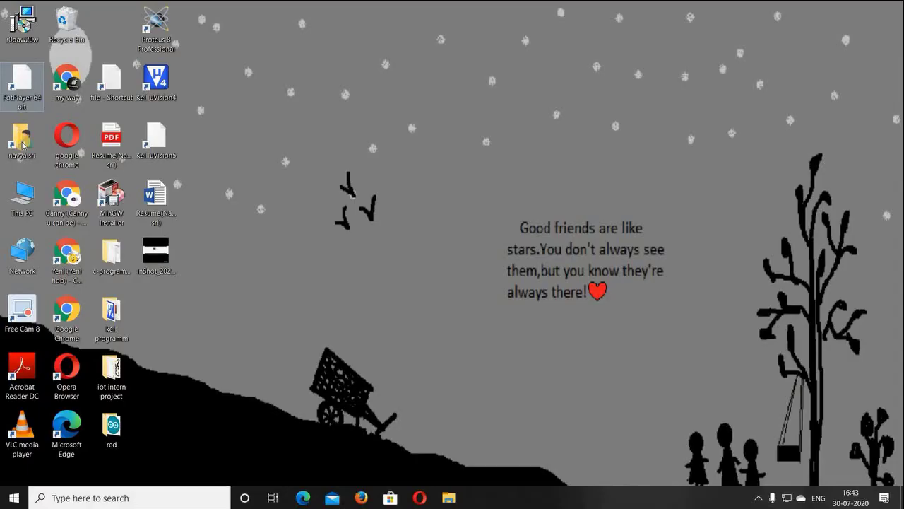
Browse This PC to C:\Program Files (x86)\Labcenter Electronics\Proteus 8 Professional, then close Explorer
double_click(22, 196)
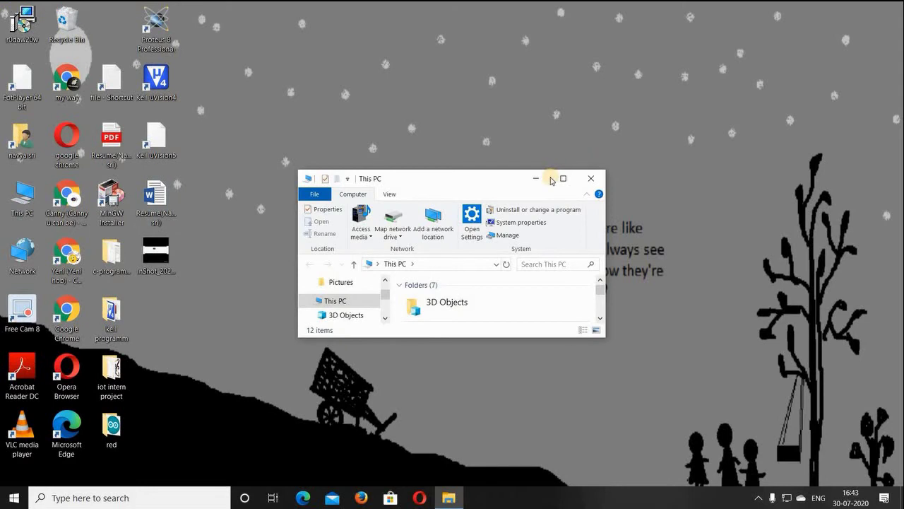
left_click(556, 181)
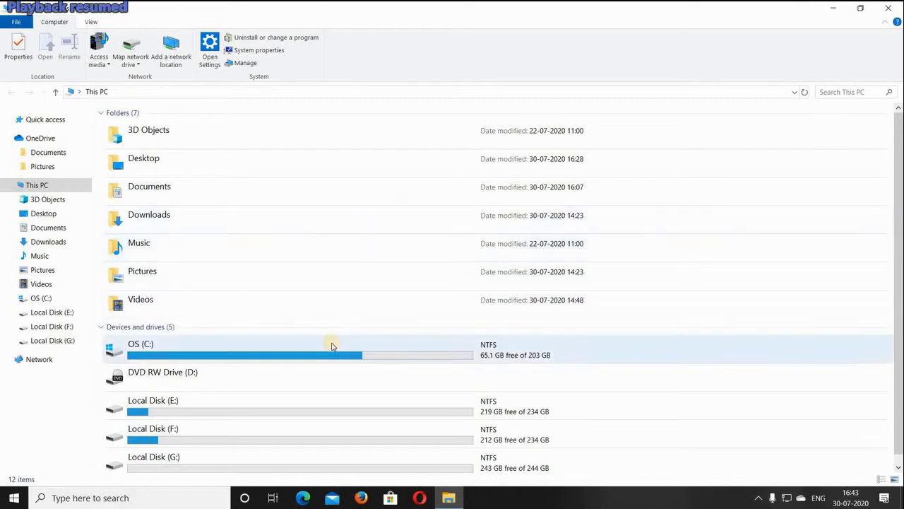
double_click(333, 346)
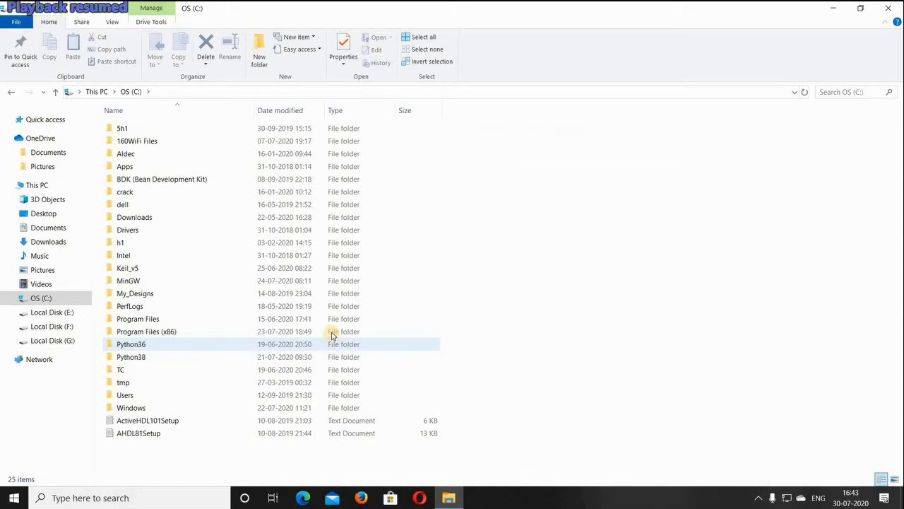
left_click(332, 334)
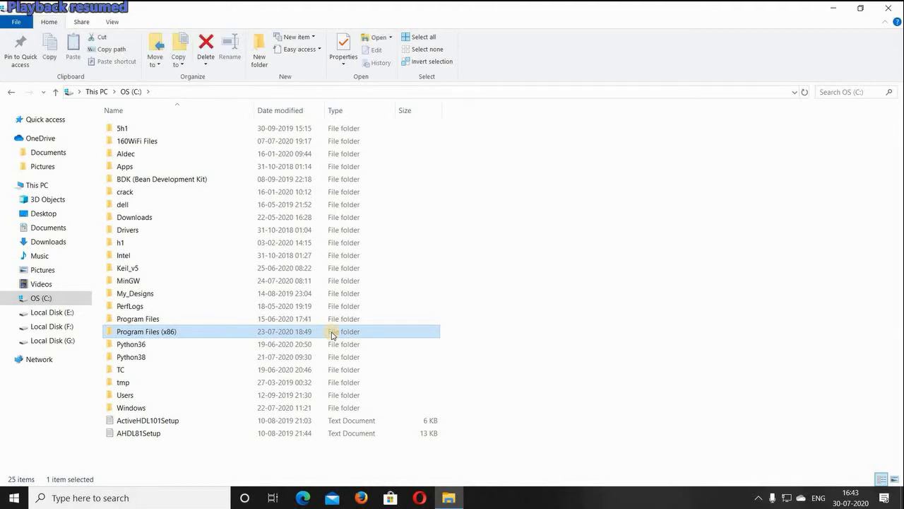
double_click(332, 334)
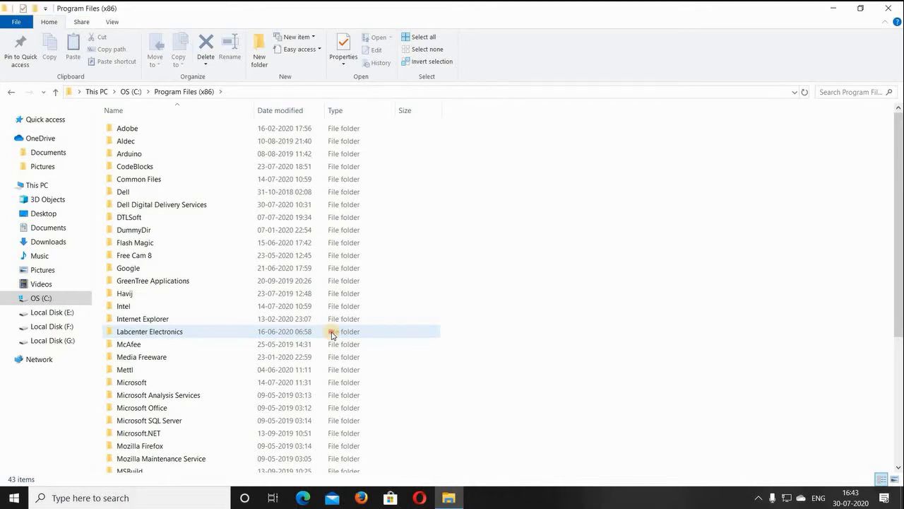
double_click(332, 334)
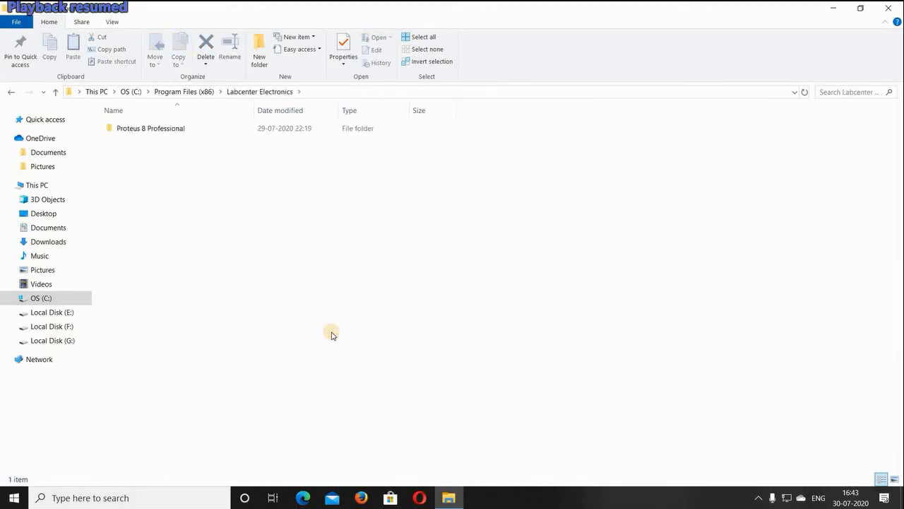
double_click(292, 128)
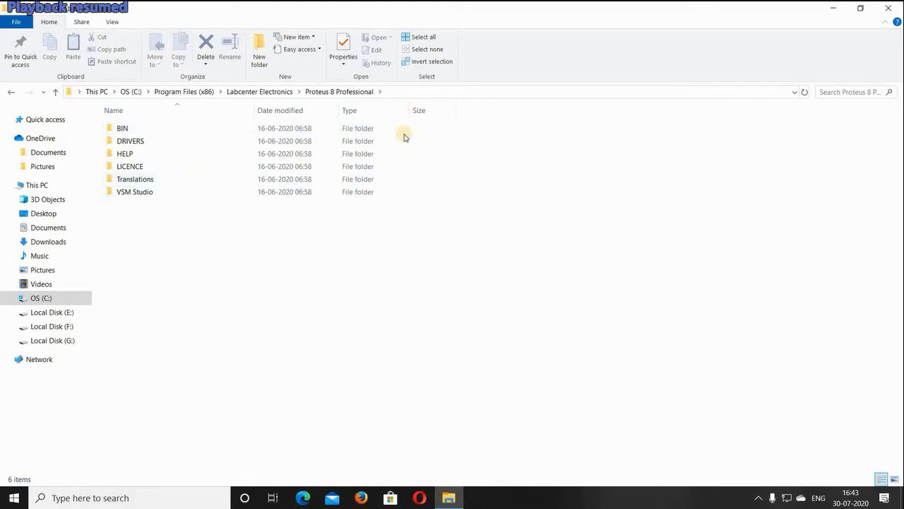
left_click(885, 9)
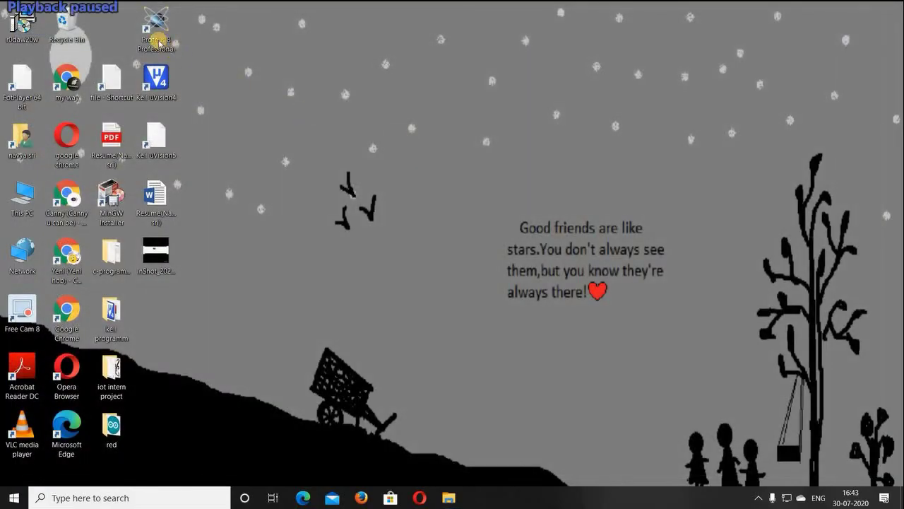
Launch Proteus, copy the LIBRARY folder path from System Settings to the clipboard, and minimise Proteus
double_click(159, 42)
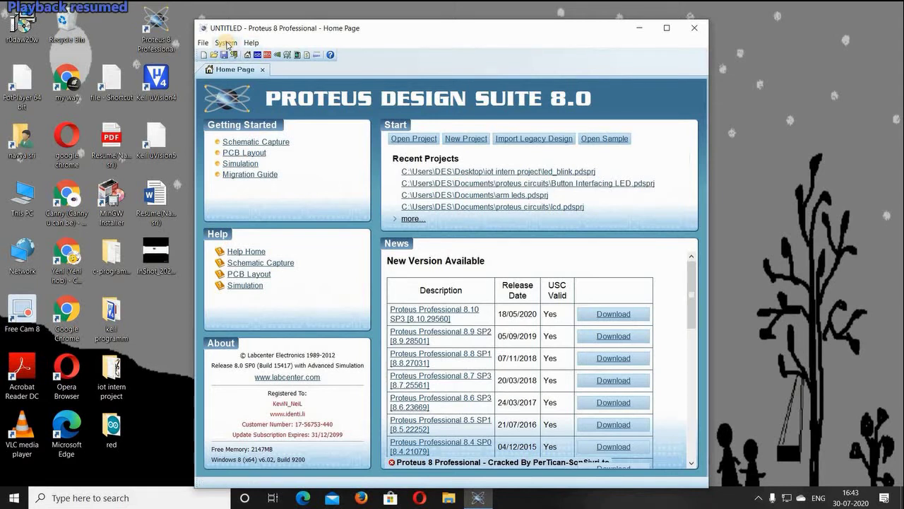
left_click(226, 42)
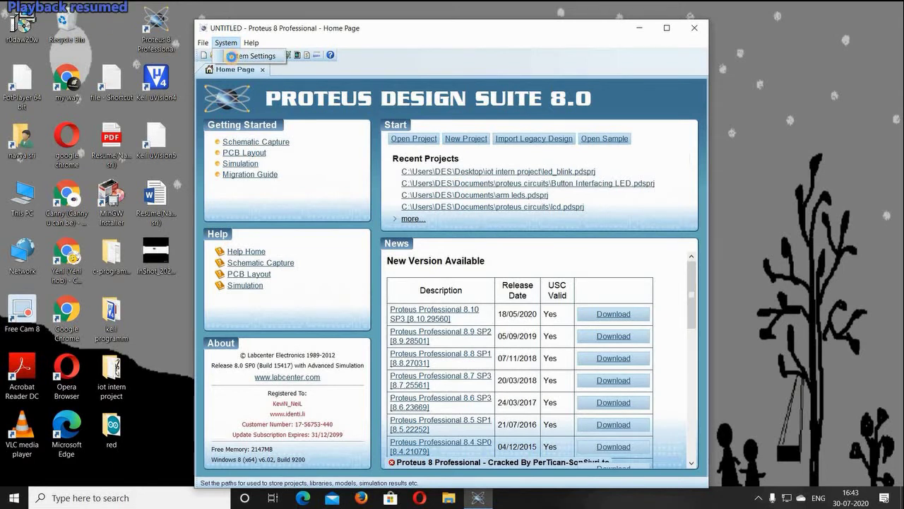
left_click(232, 57)
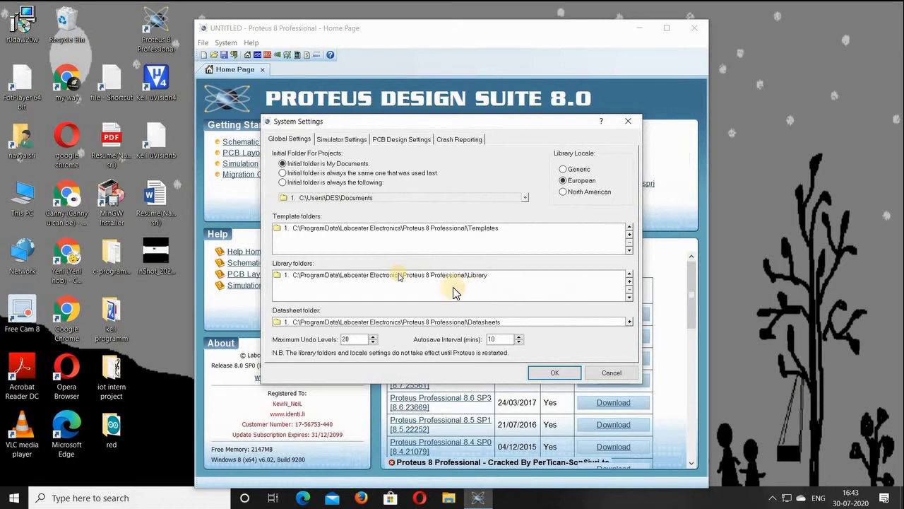
double_click(378, 275)
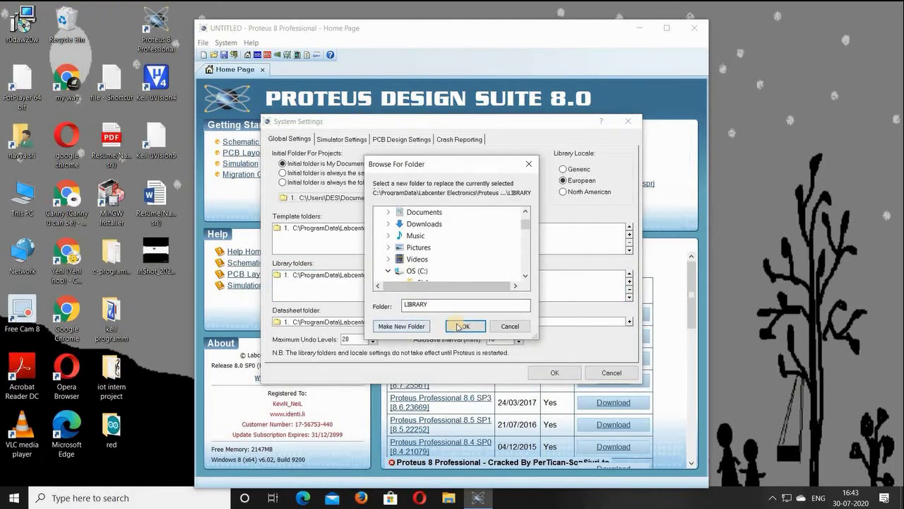
left_click(460, 325)
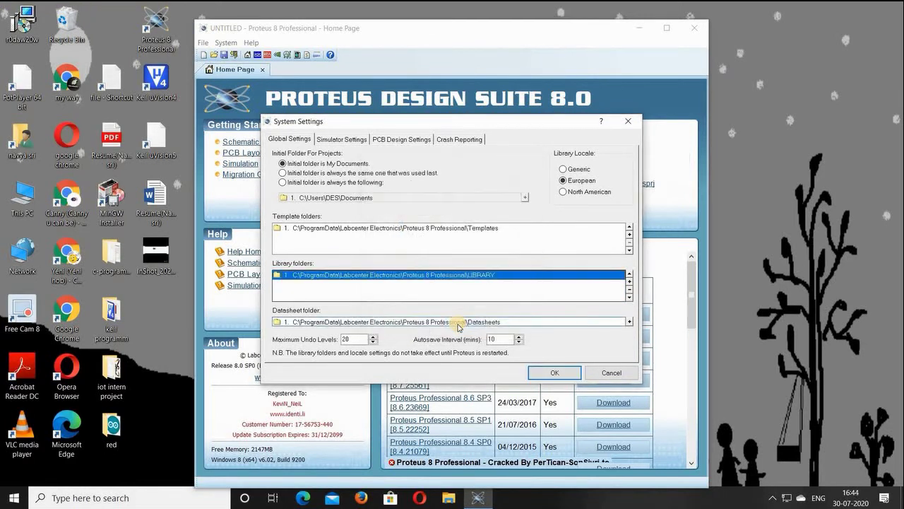
right_click(380, 283)
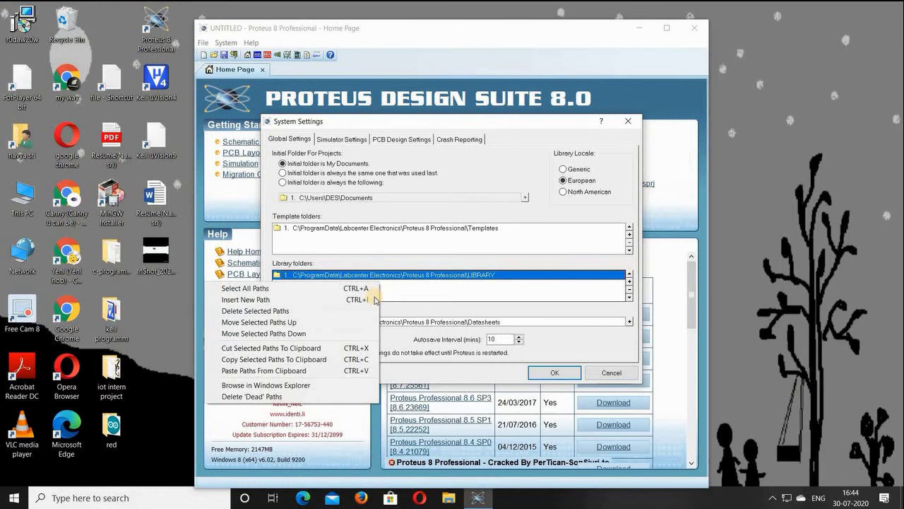
left_click(351, 365)
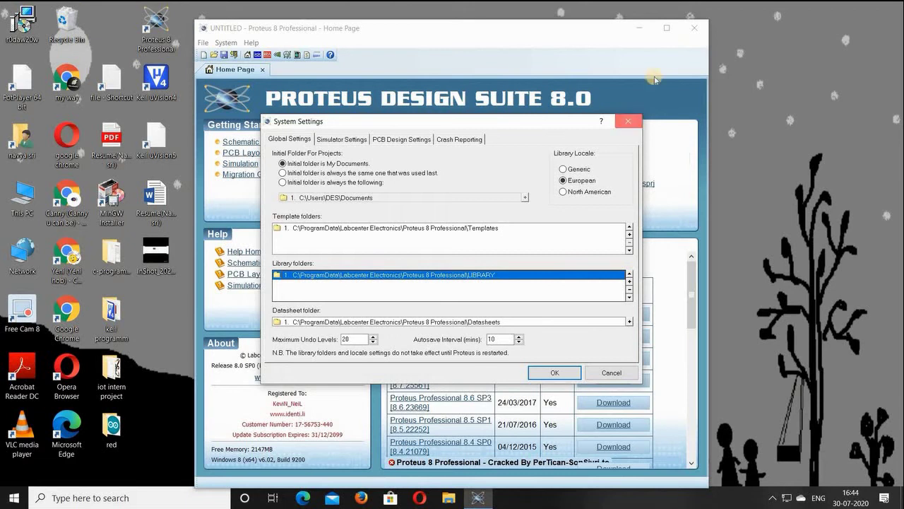
left_click(628, 121)
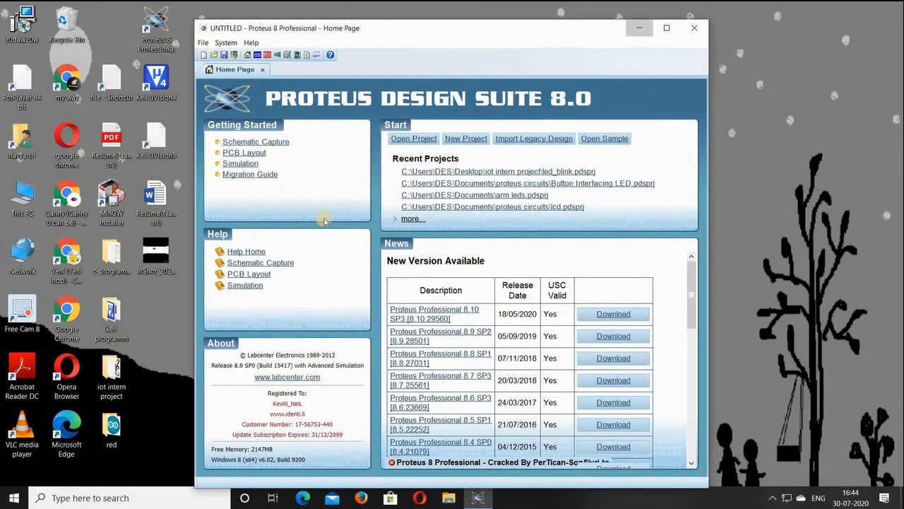
left_click(640, 33)
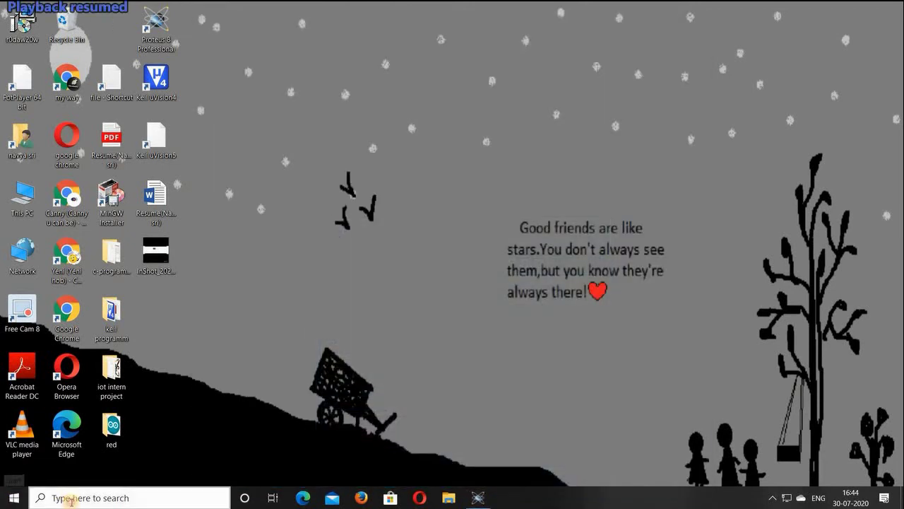
Paste the copied path into Run to open the 309-item LIBRARY folder, then minimise it
left_click(71, 500)
type("run")
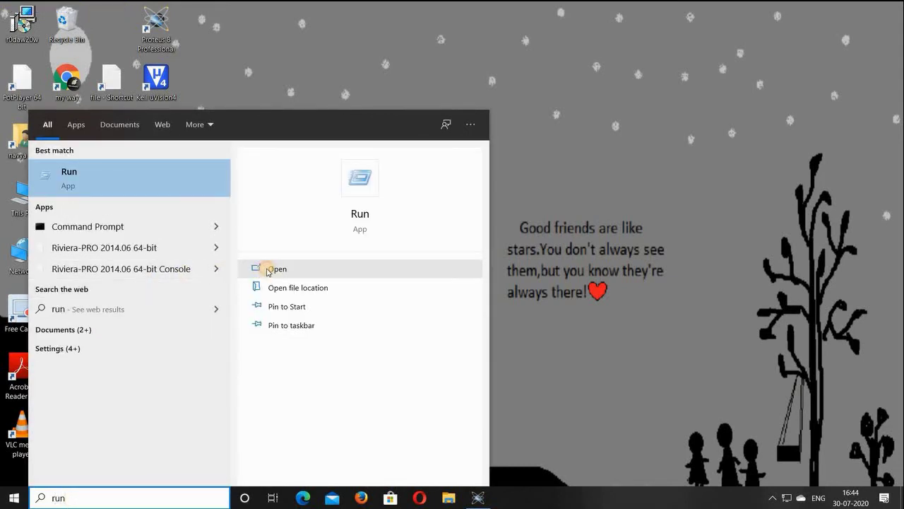
left_click(262, 270)
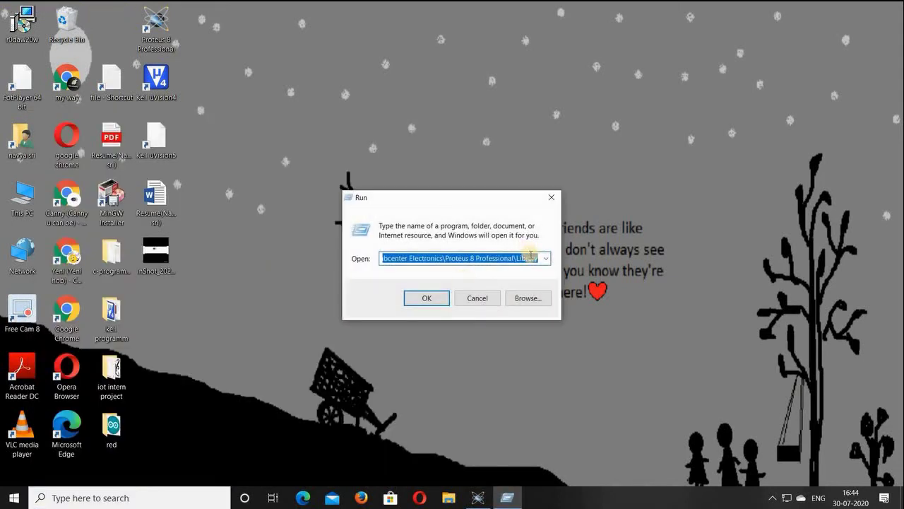
key("BackSpace")
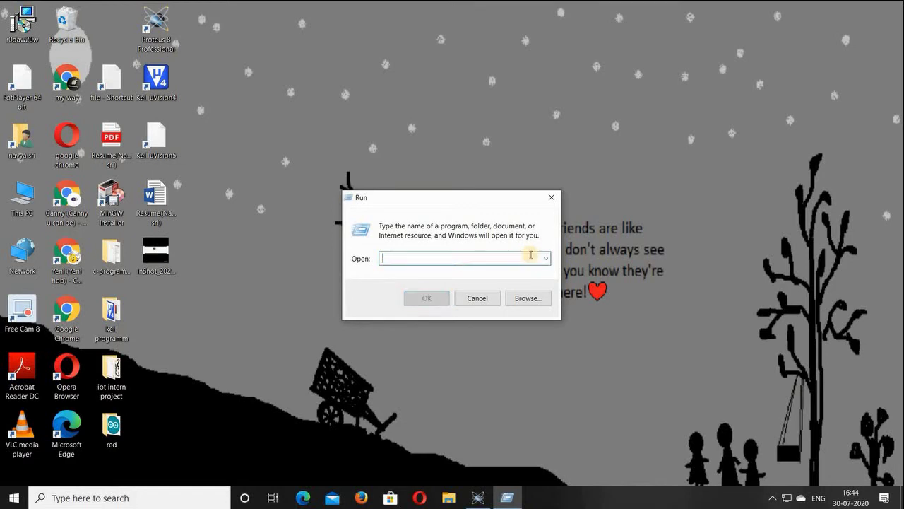
key("ctrl+v")
left_click(426, 297)
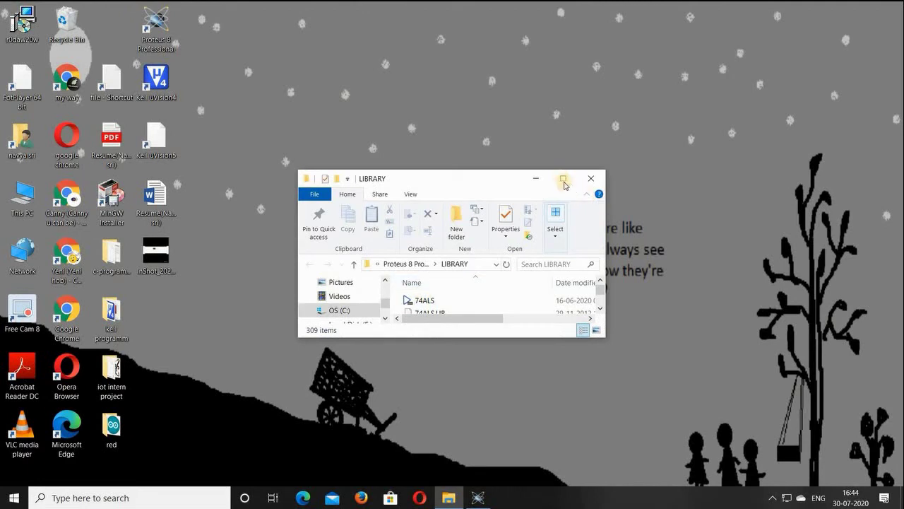
left_click(562, 180)
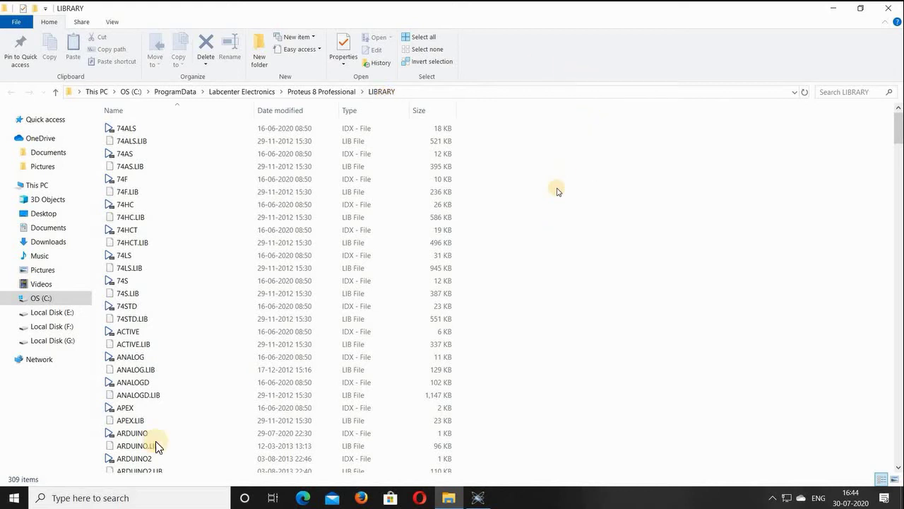
left_click(832, 8)
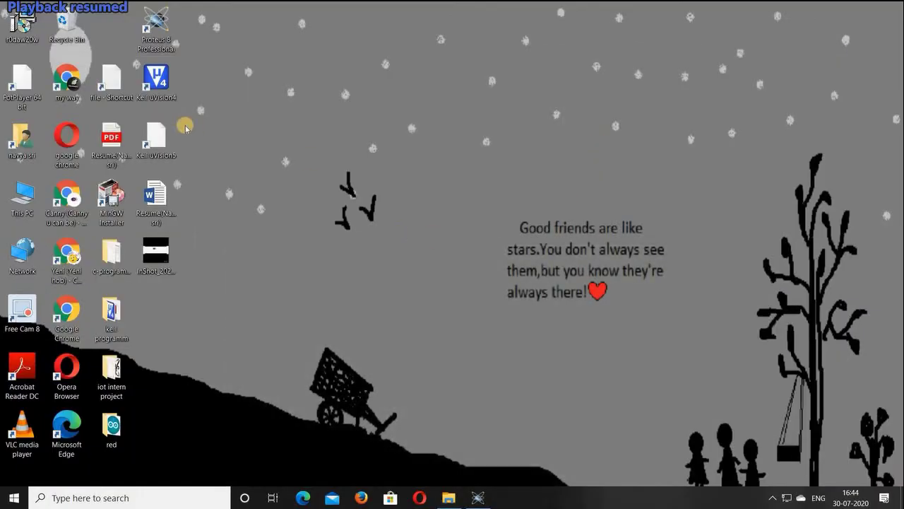
Open Chrome full-screen and go to its Downloads page
double_click(71, 88)
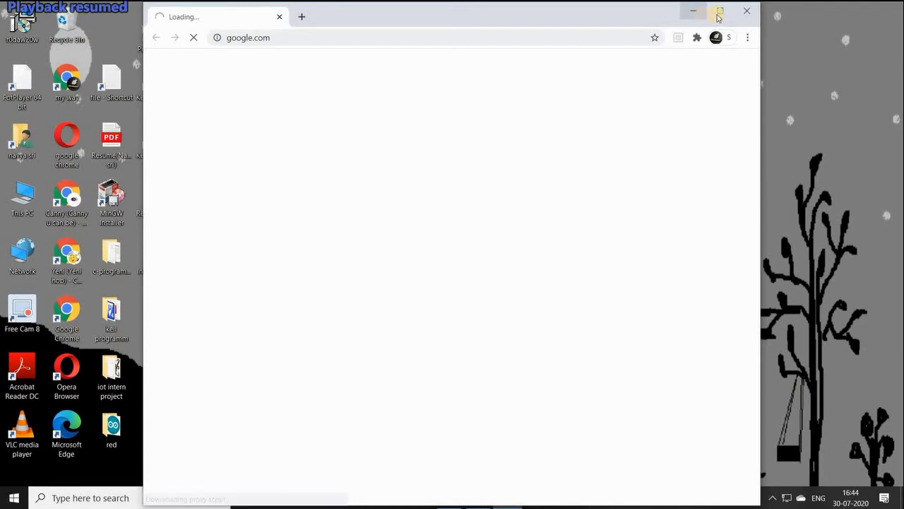
left_click(717, 16)
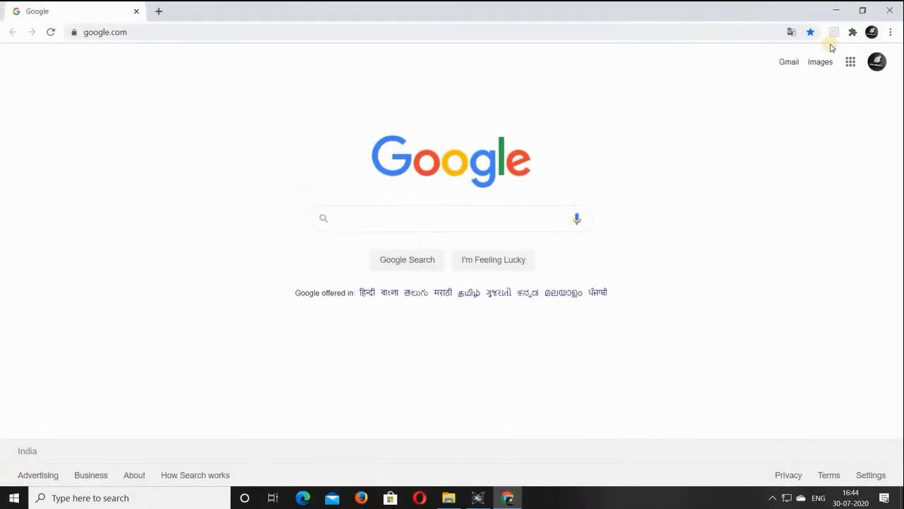
left_click(889, 32)
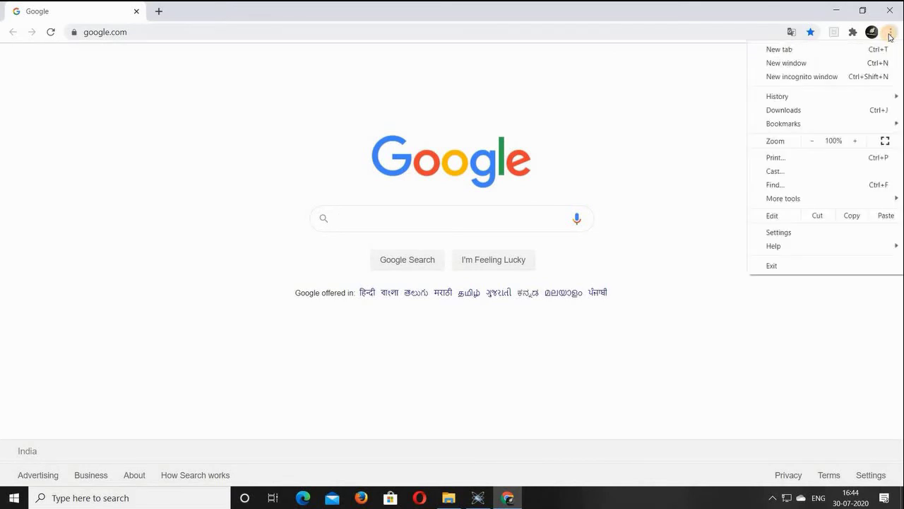
left_click(827, 112)
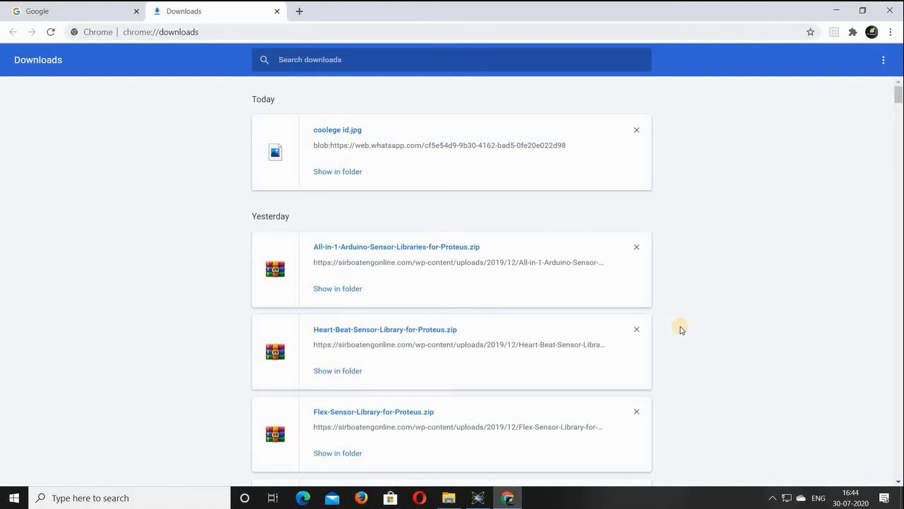
Scroll the downloads list and open Arduino Proteus Library.rar in WinRAR
scroll(680, 329, "down", 5)
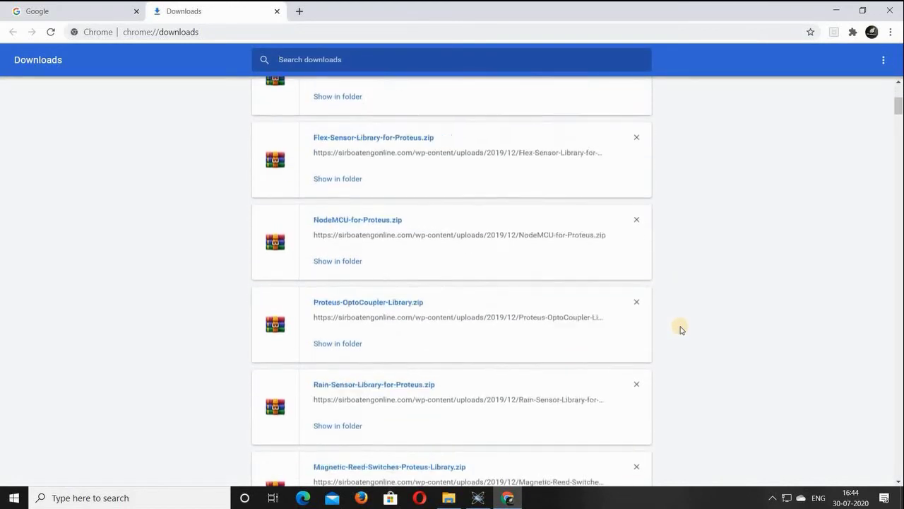
scroll(680, 329, "down", 6)
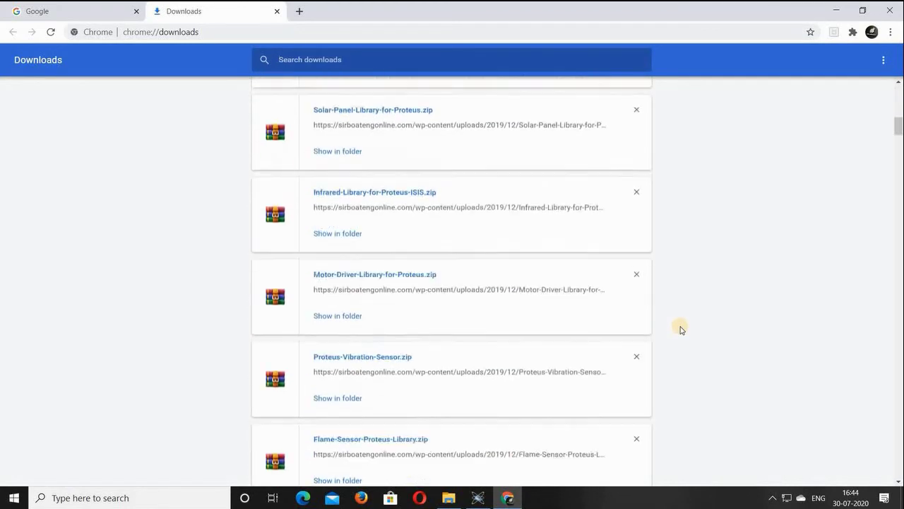
scroll(680, 330, "down", 6)
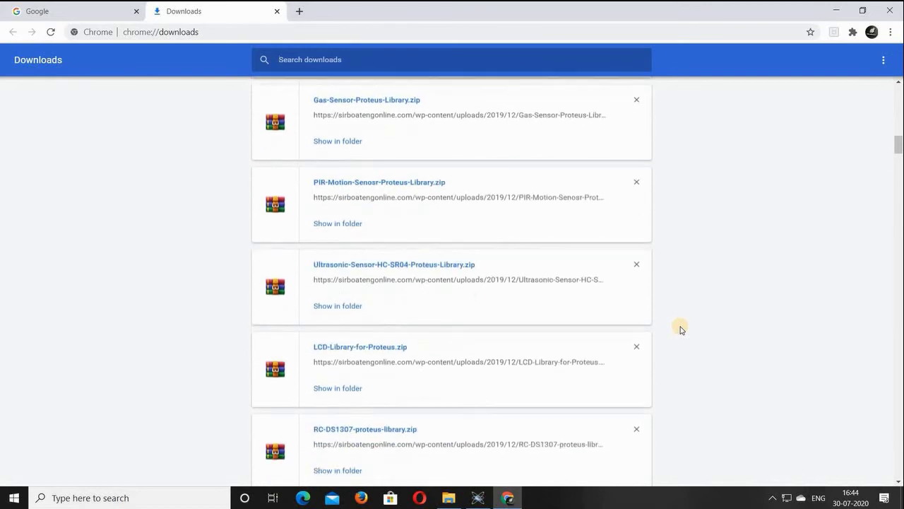
scroll(680, 329, "down", 5)
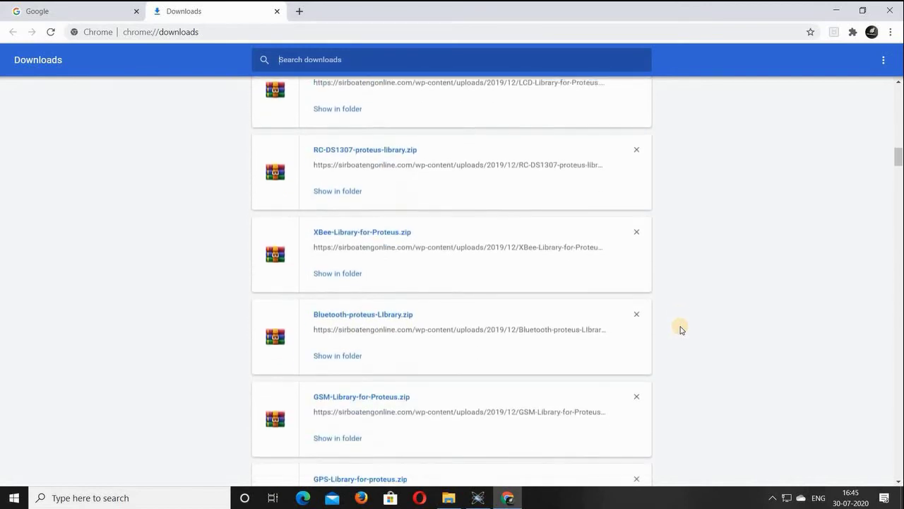
scroll(680, 330, "down", 4)
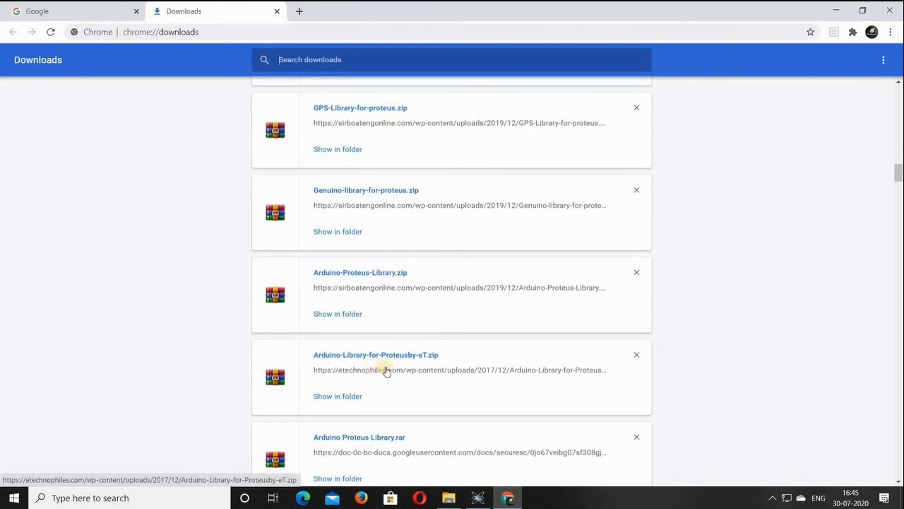
scroll(385, 369, "down", 1)
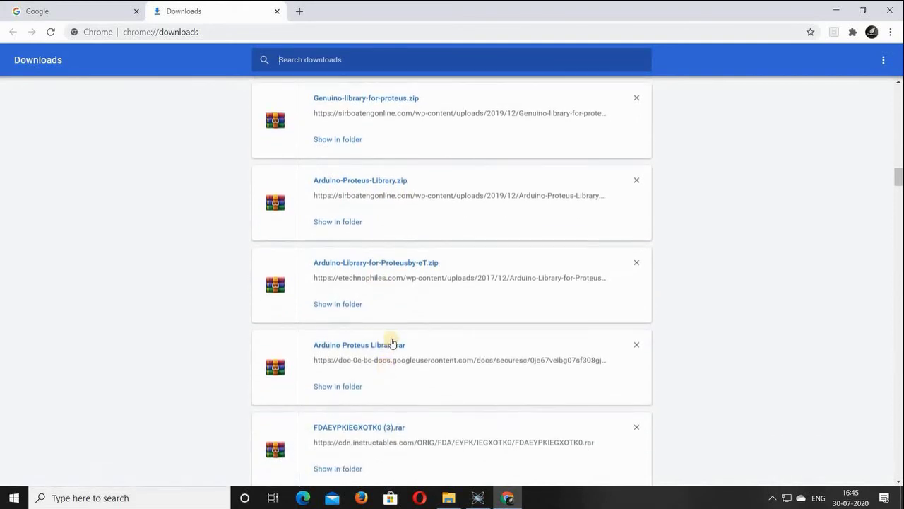
left_click(393, 344)
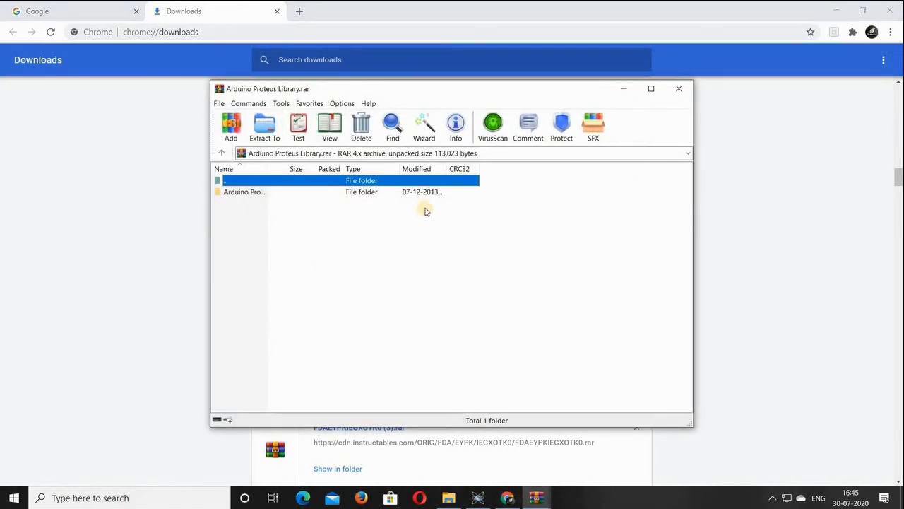
Copy ARDUINO2.IDX from the archive's Arduino Proteus Library folder to the clipboard
double_click(425, 192)
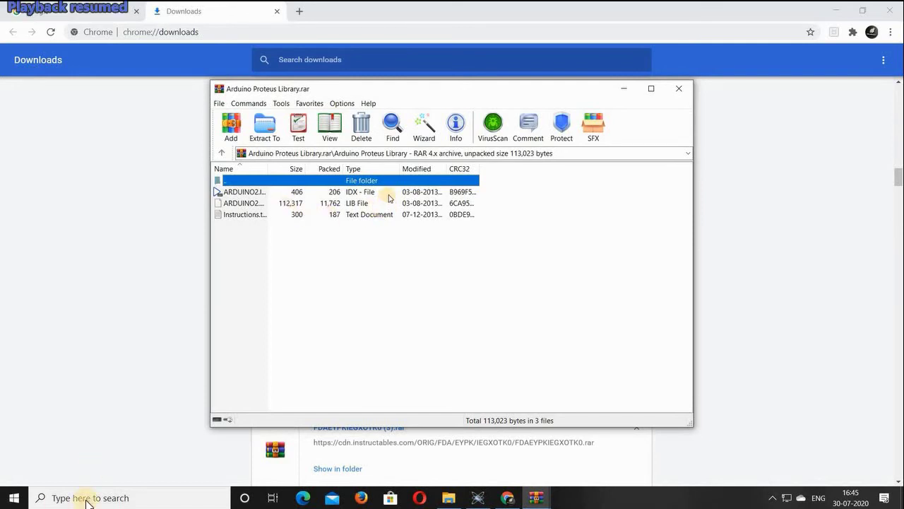
left_click(389, 191)
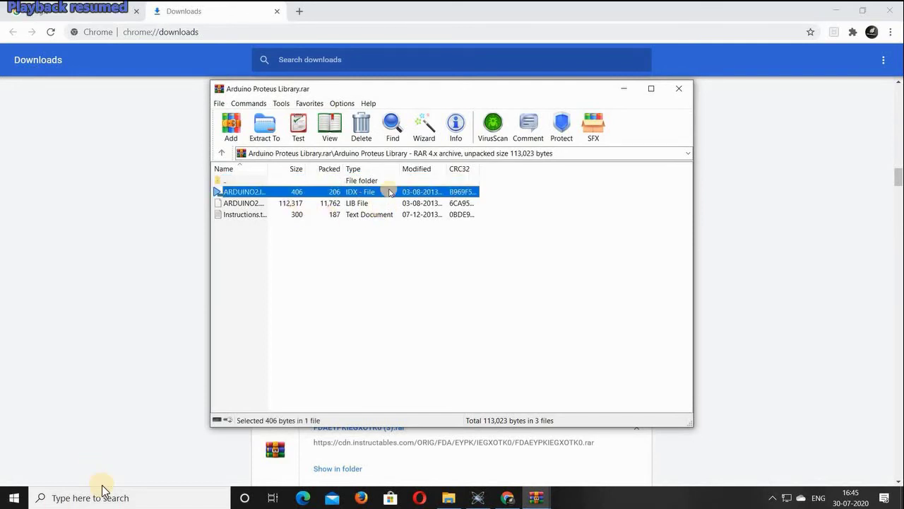
right_click(389, 191)
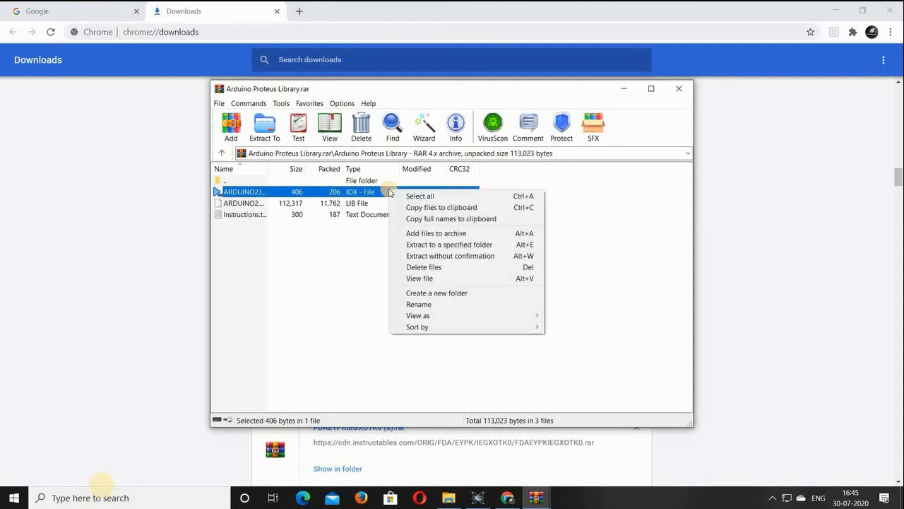
left_click(422, 207)
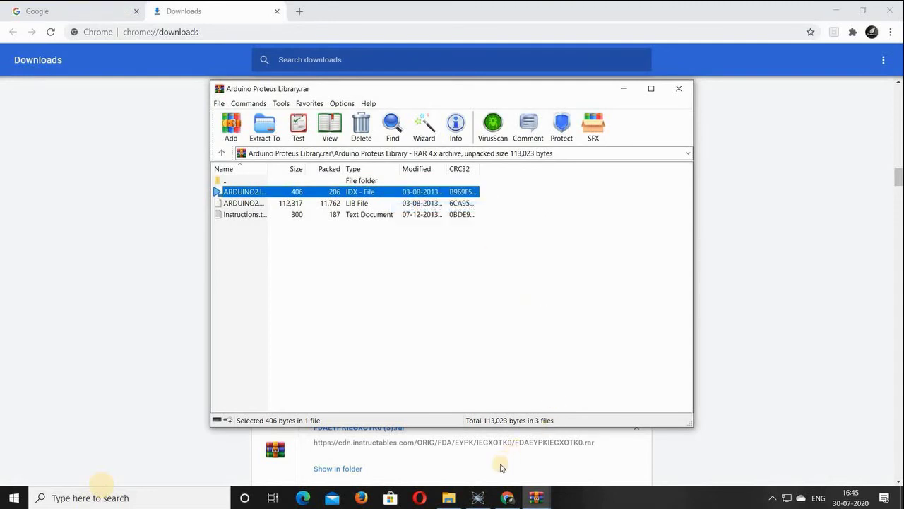
Paste ARDUINO2.IDX into the LIBRARY folder, replacing the existing file
left_click(449, 497)
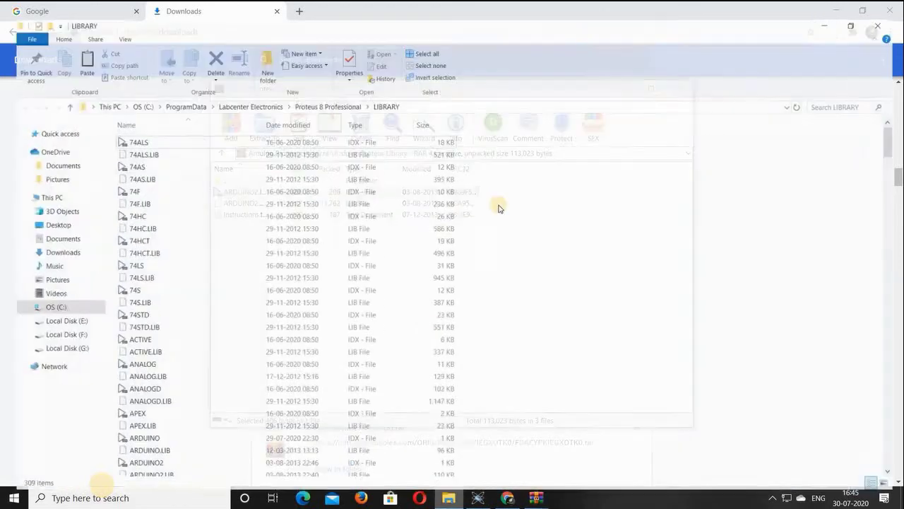
right_click(537, 192)
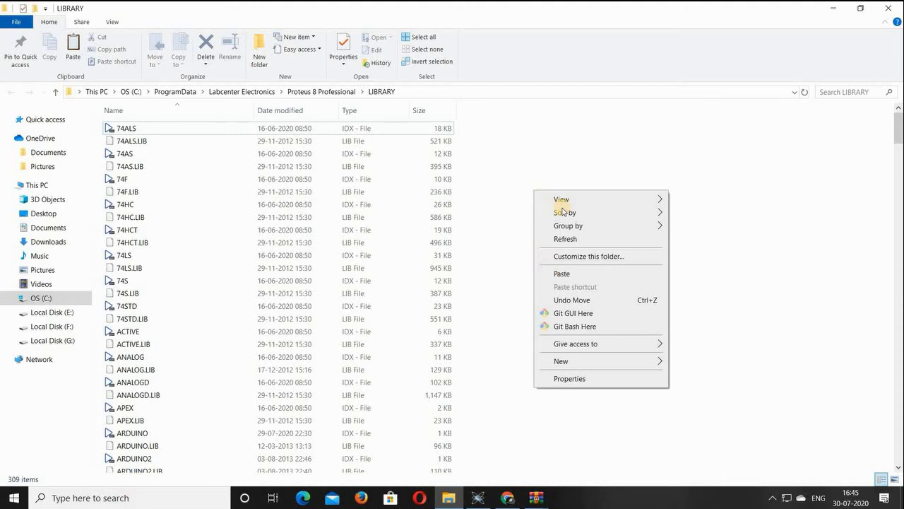
left_click(571, 273)
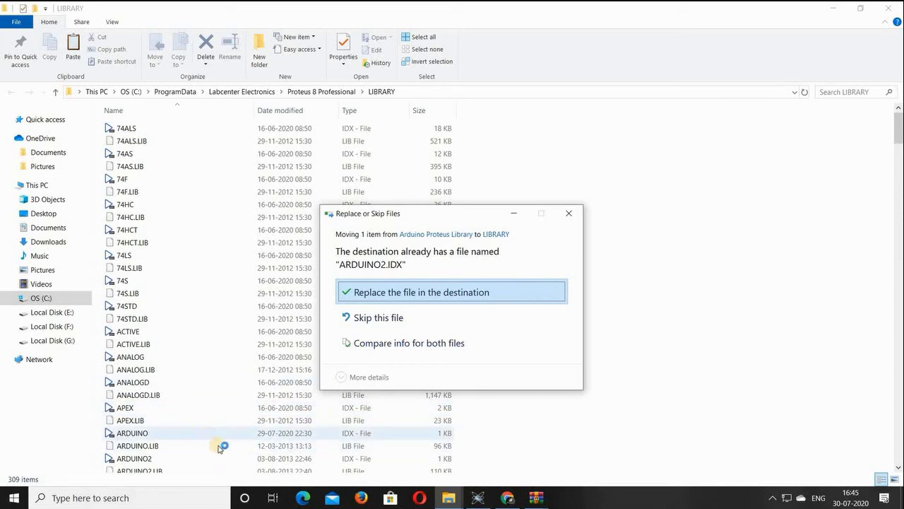
left_click(415, 284)
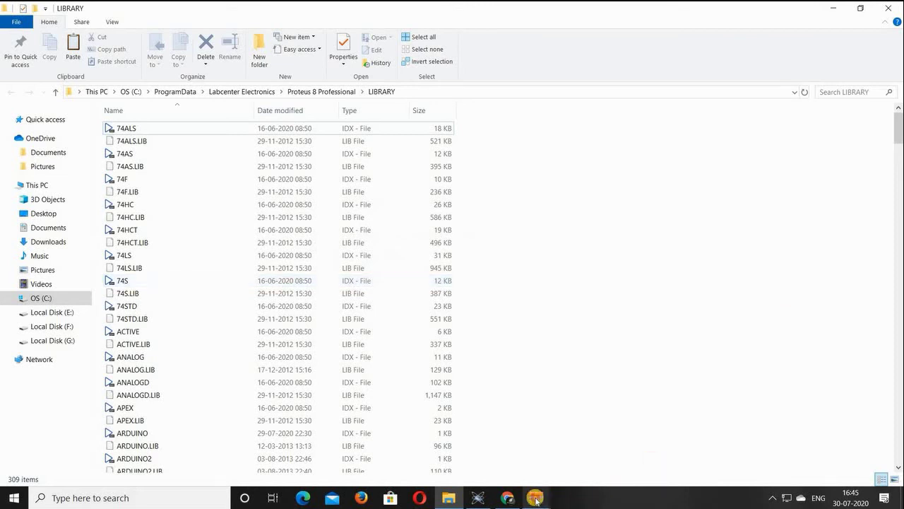
Copy ARDUINO2.LIB from the WinRAR archive to the clipboard
mouse_move(537, 497)
left_click(570, 461)
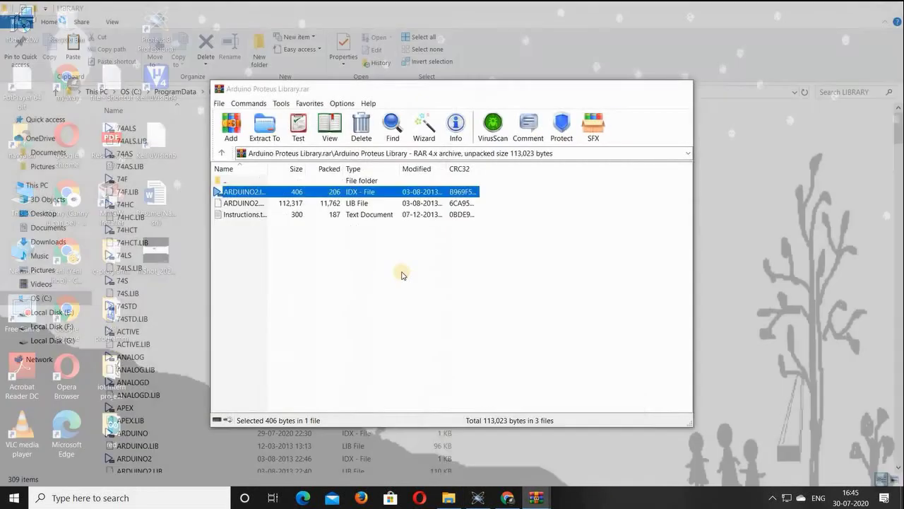
left_click(371, 204)
right_click(380, 207)
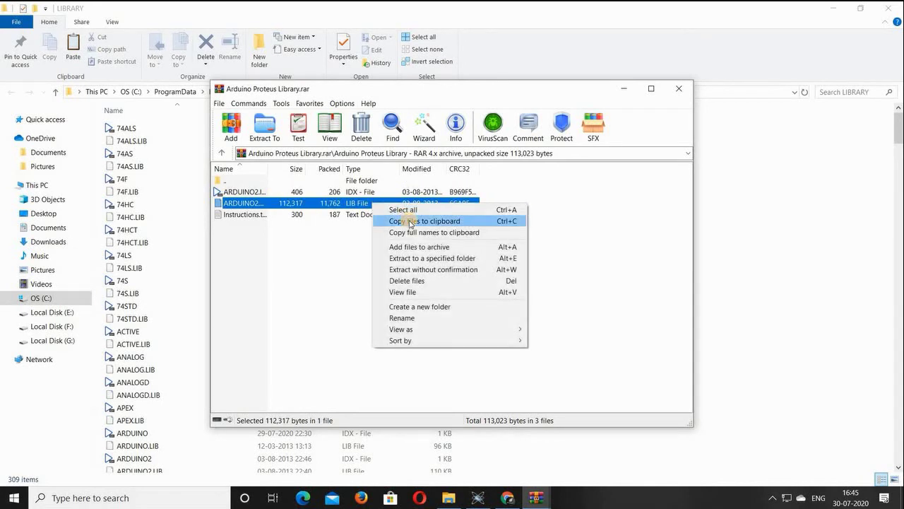
left_click(407, 220)
Paste ARDUINO2.LIB into the LIBRARY folder, replacing the old copy
left_click(449, 497)
right_click(500, 261)
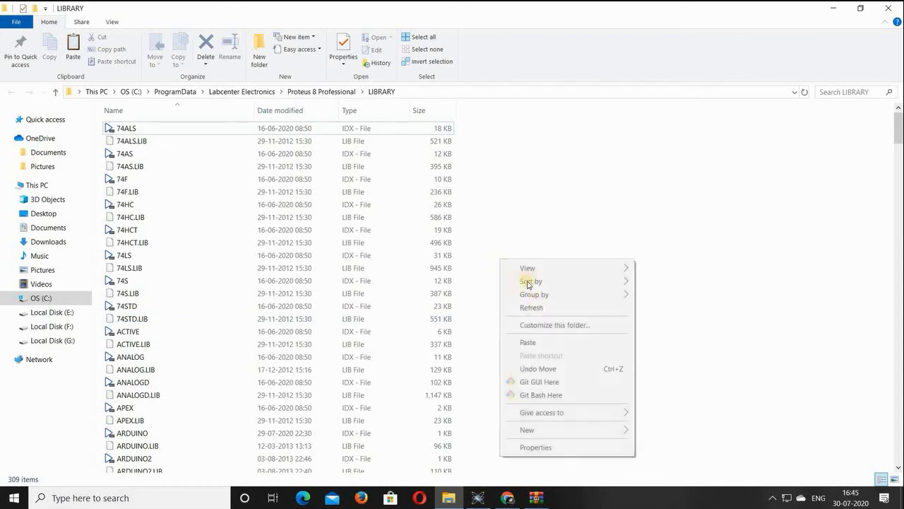
left_click(540, 343)
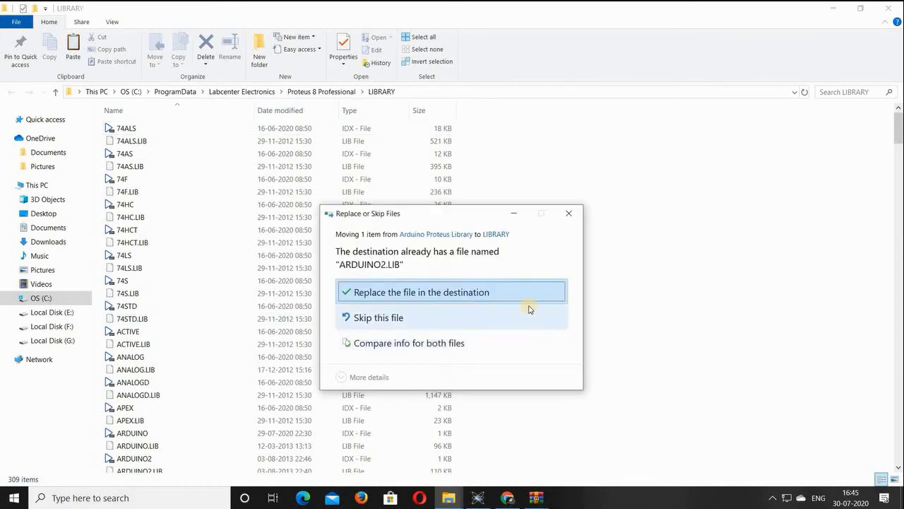
left_click(529, 289)
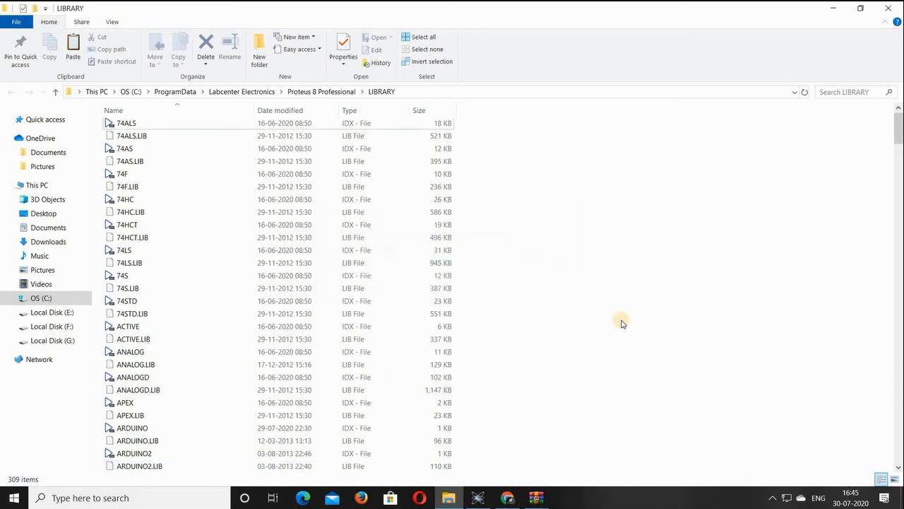
key("alt+Tab")
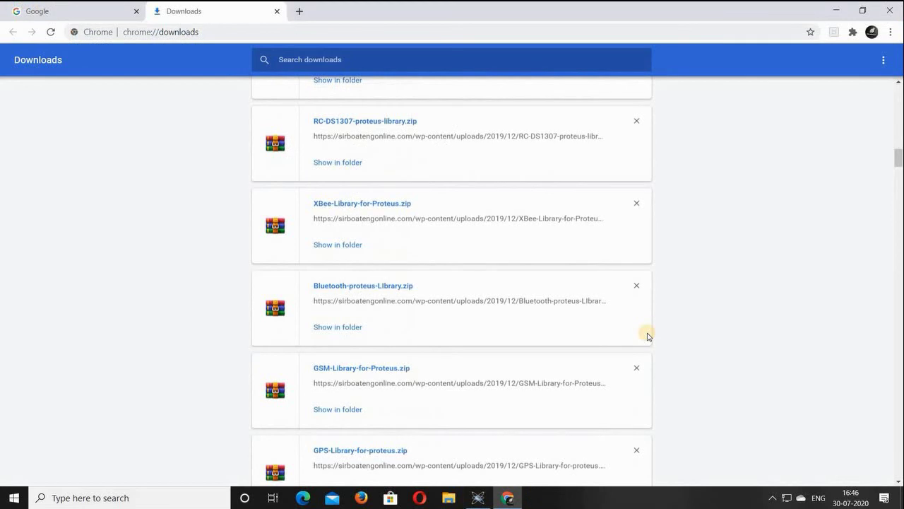
Close the Chrome Downloads window to return to the desktop
scroll(648, 336, "up", 10)
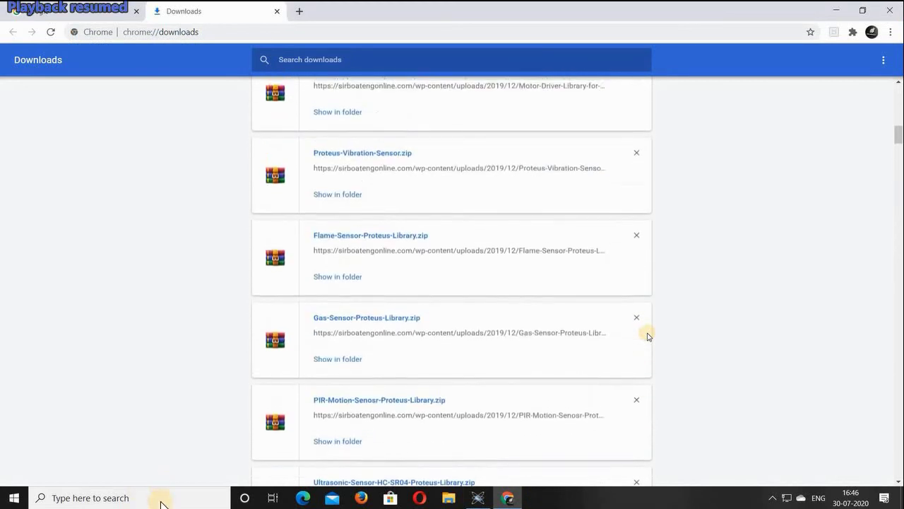
scroll(648, 335, "up", 3)
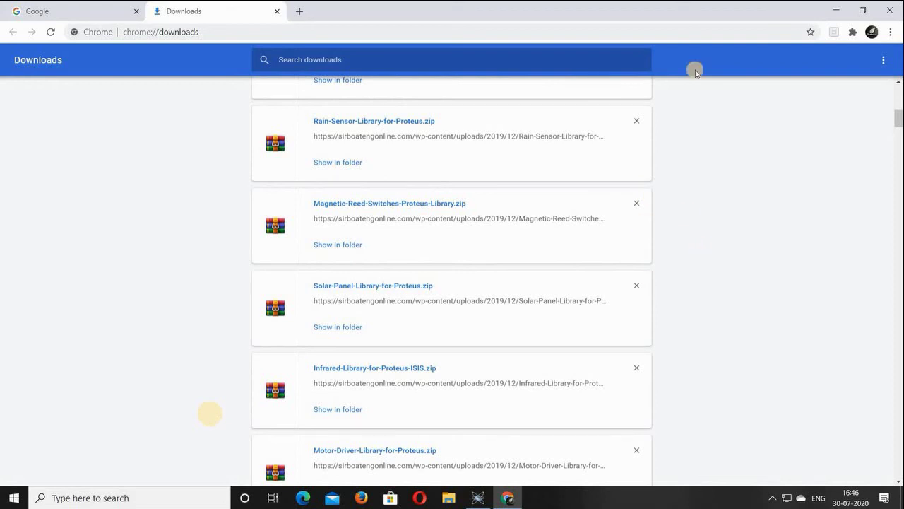
left_click(884, 12)
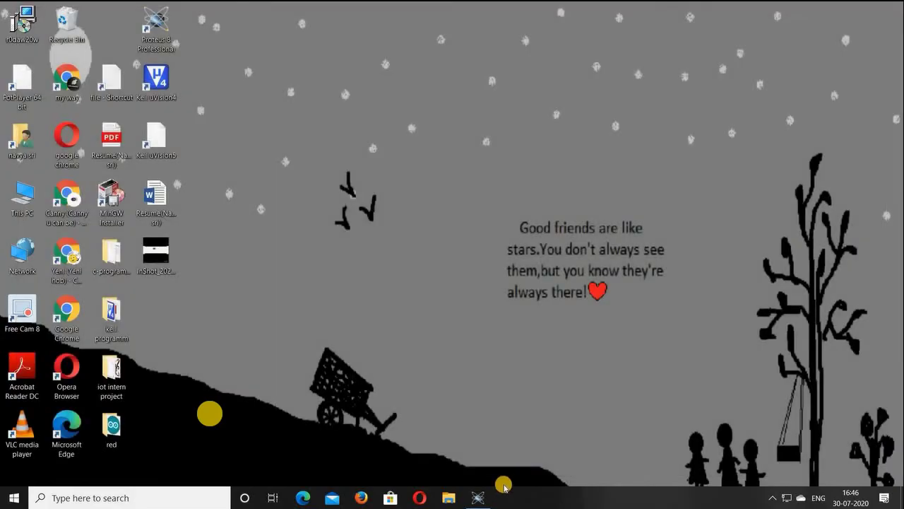
Start a new Schematic Capture sheet and search the device picker for 'arduino'
left_click(481, 497)
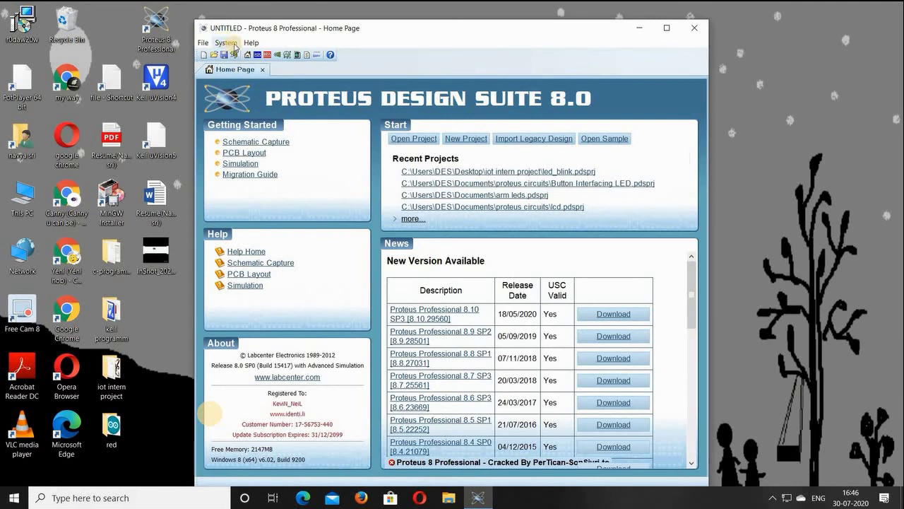
left_click(259, 57)
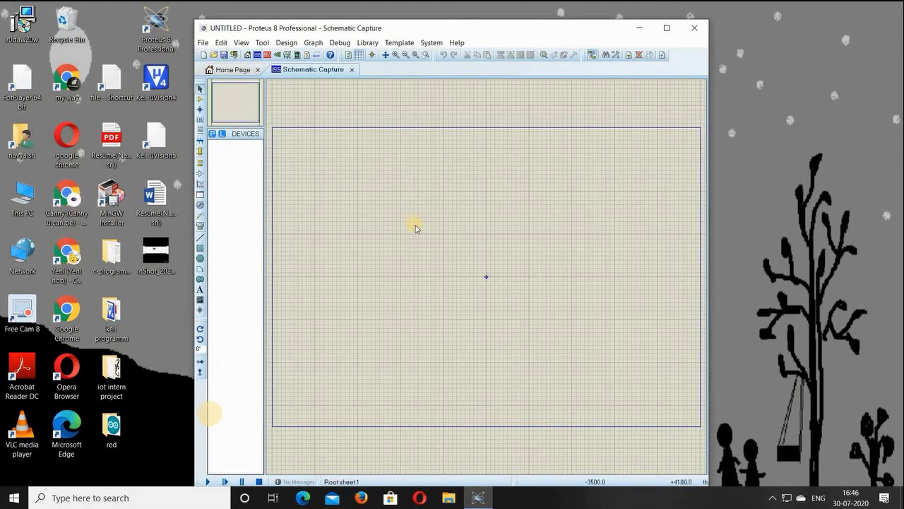
left_click(212, 134)
type("arduino")
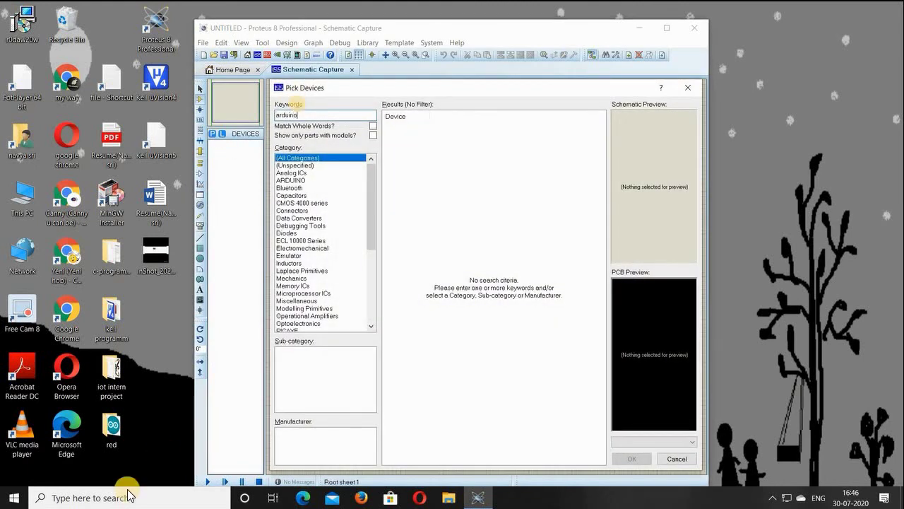
Pick ARDUINO UNO R3 from the Emulator category and confirm it into the device list
left_click(282, 180)
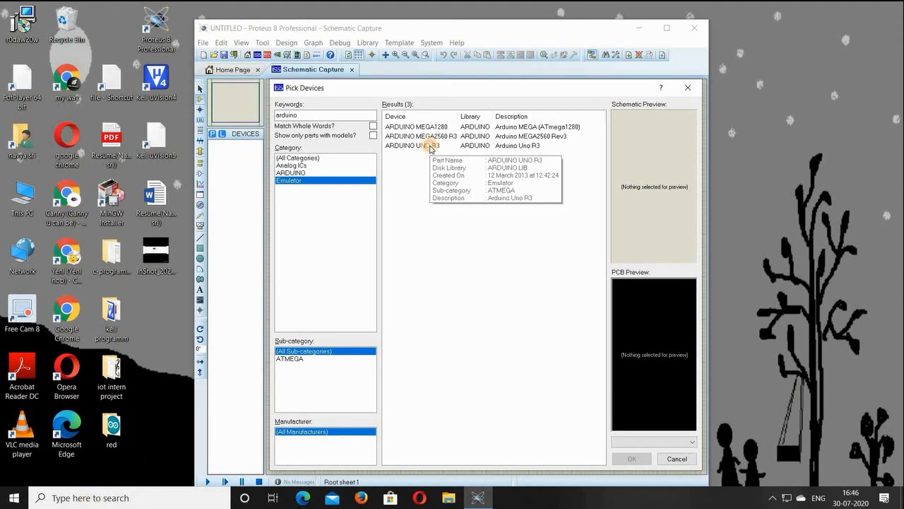
double_click(431, 146)
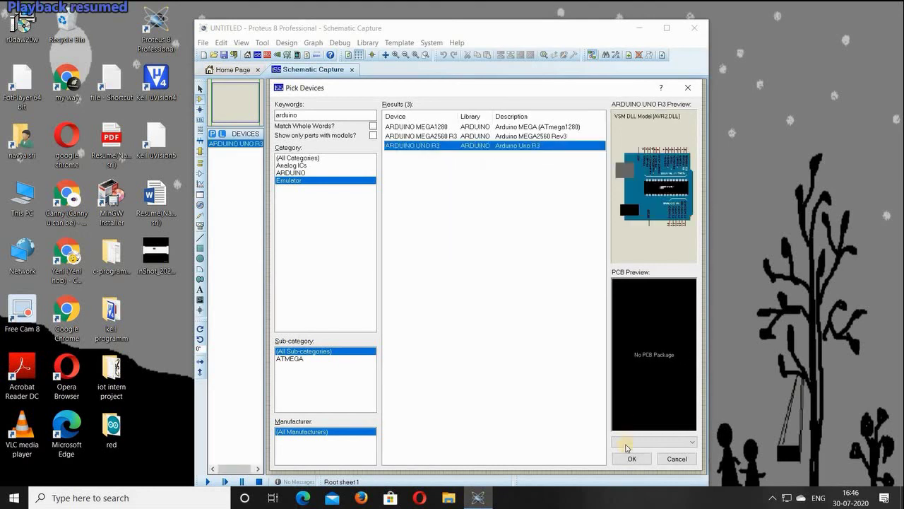
left_click(630, 458)
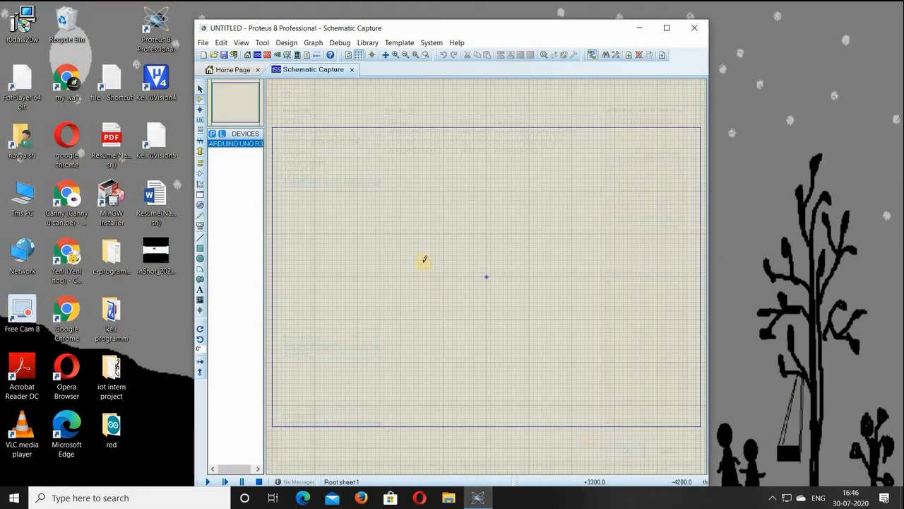
Place two ARDUINO UNO R3 boards, ARD1 and ARD2 to its right, on the sheet
left_click(421, 261)
left_click(421, 262)
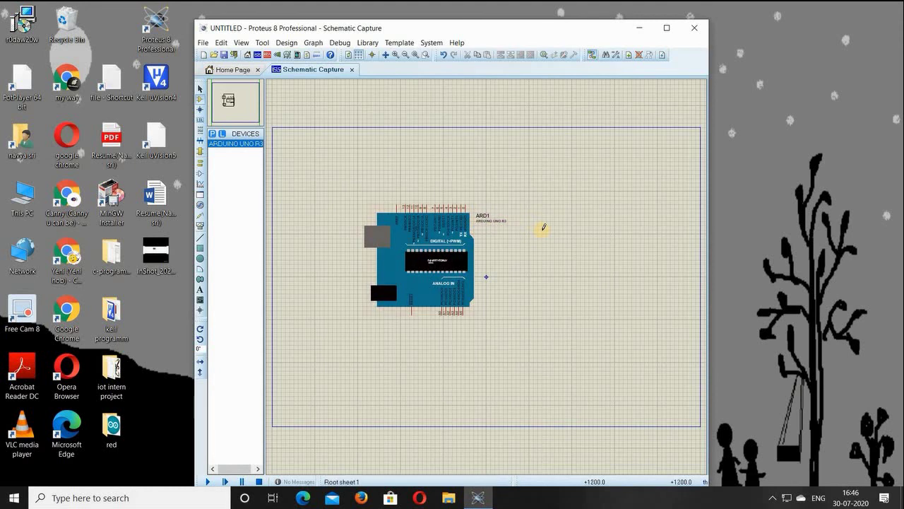
left_click(555, 237)
left_click(556, 238)
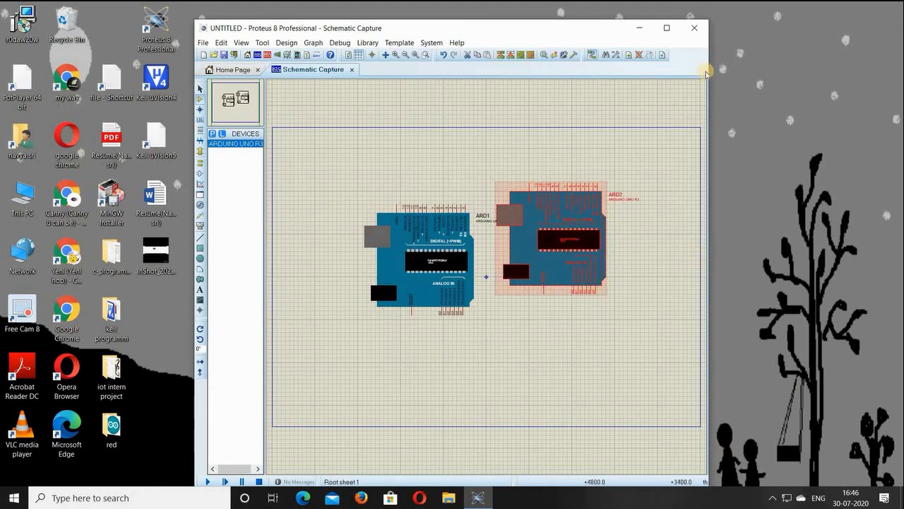
Close the Proteus project without saving changes
left_click(700, 28)
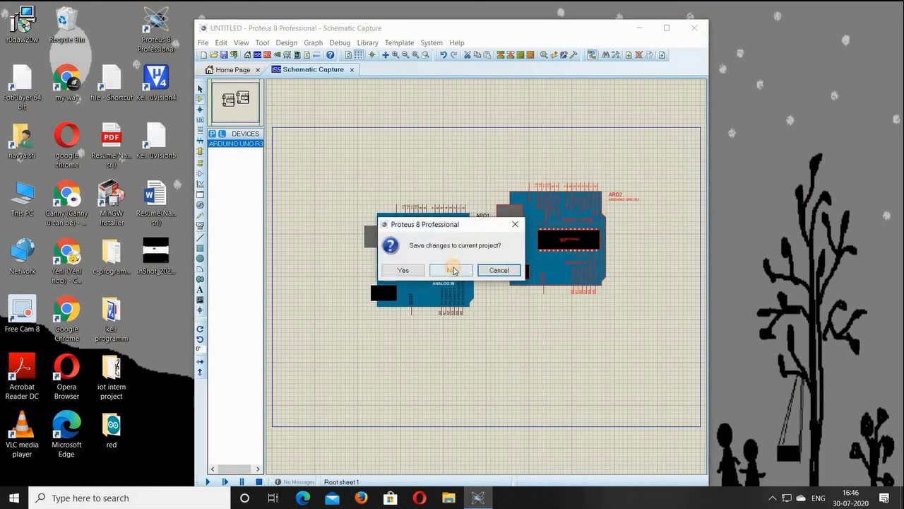
left_click(454, 270)
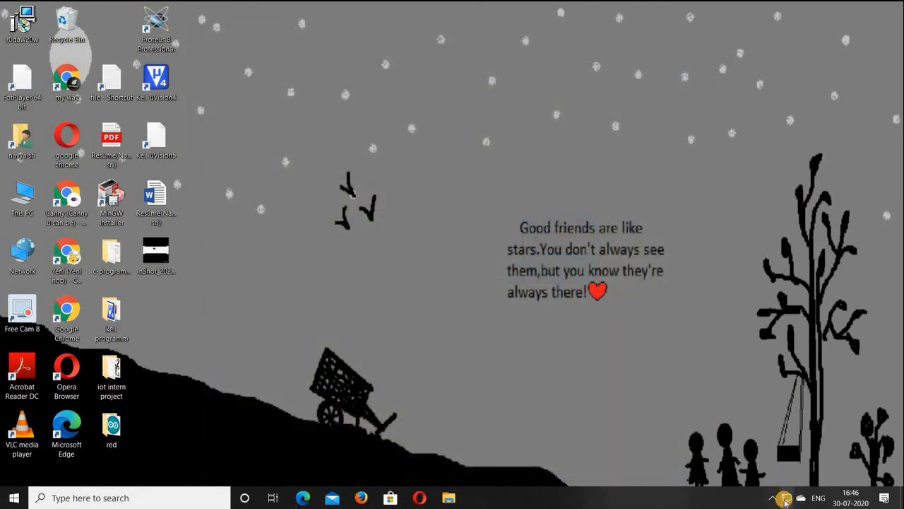